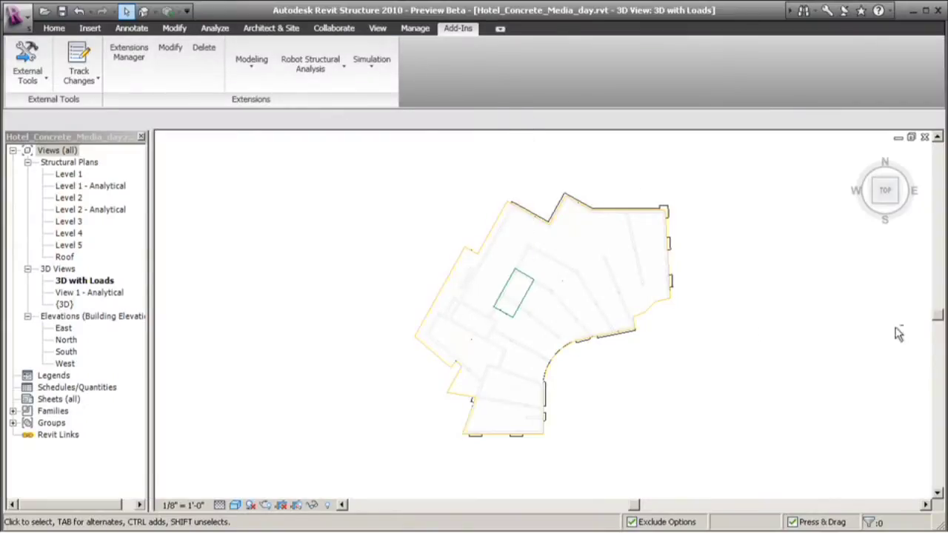
- Inspect the instance properties of the live area load along the roof perimeter, including its Fz 1 value
{"action": "middle_click_drag", "start_coordinate": [624, 373], "coordinate": [540, 159], "text": "shift"}
{"action": "scroll", "coordinate": [539, 381], "scroll_direction": "up", "scroll_amount": 3}
{"action": "mouse_move", "coordinate": [587, 441]}
{"action": "middle_mouse_down"}
{"action": "mouse_move", "coordinate": [590, 453]}
{"action": "mouse_move", "coordinate": [562, 467]}
{"action": "mouse_move", "coordinate": [555, 448]}
{"action": "mouse_move", "coordinate": [574, 437]}
{"action": "middle_mouse_up"}
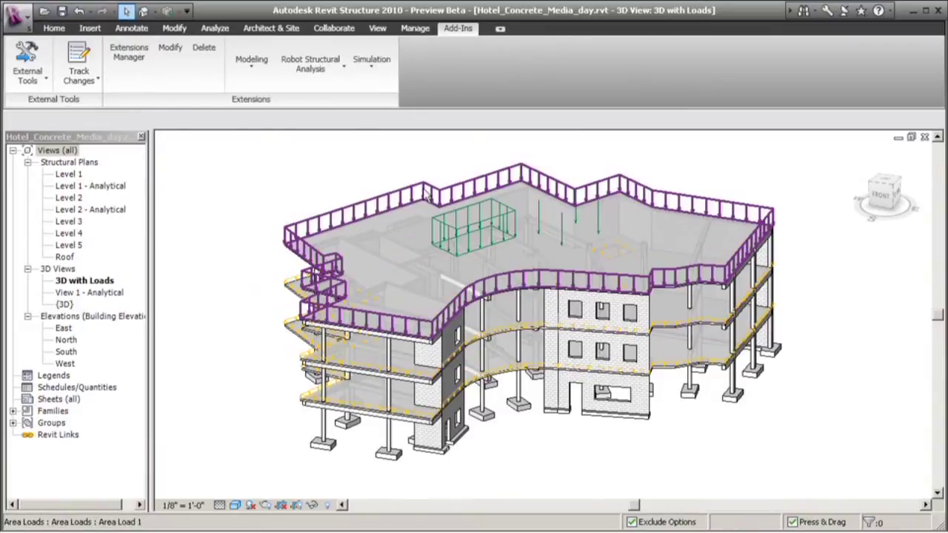
{"action": "scroll", "coordinate": [442, 185], "scroll_direction": "up", "scroll_amount": 3}
{"action": "middle_click_drag", "start_coordinate": [449, 179], "coordinate": [484, 183]}
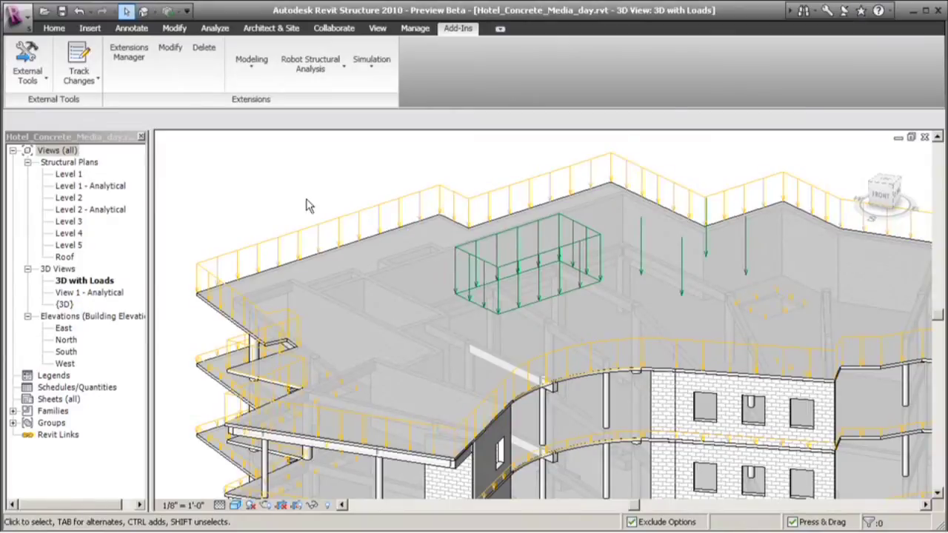
{"action": "scroll", "coordinate": [352, 194], "scroll_direction": "up", "scroll_amount": 3}
{"action": "middle_click_drag", "start_coordinate": [352, 196], "coordinate": [435, 209]}
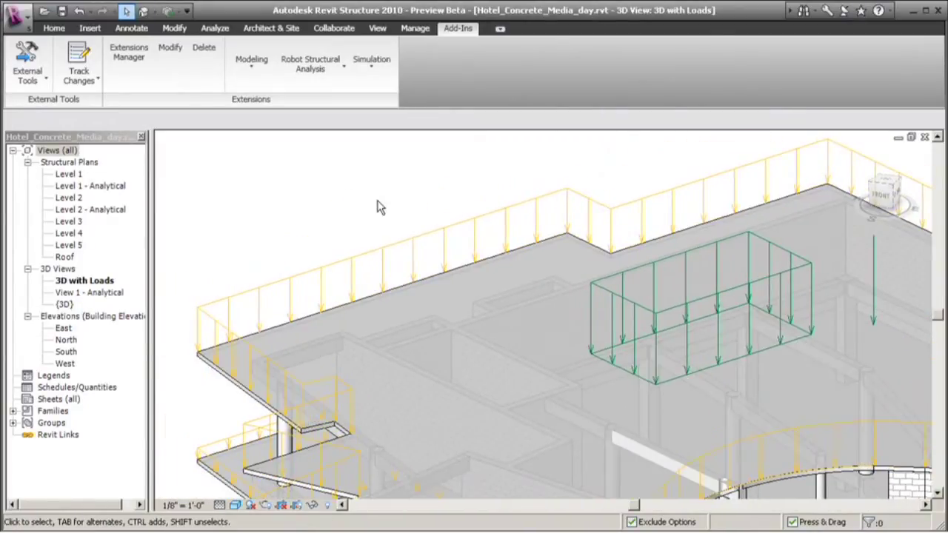
{"action": "left_click", "coordinate": [420, 242]}
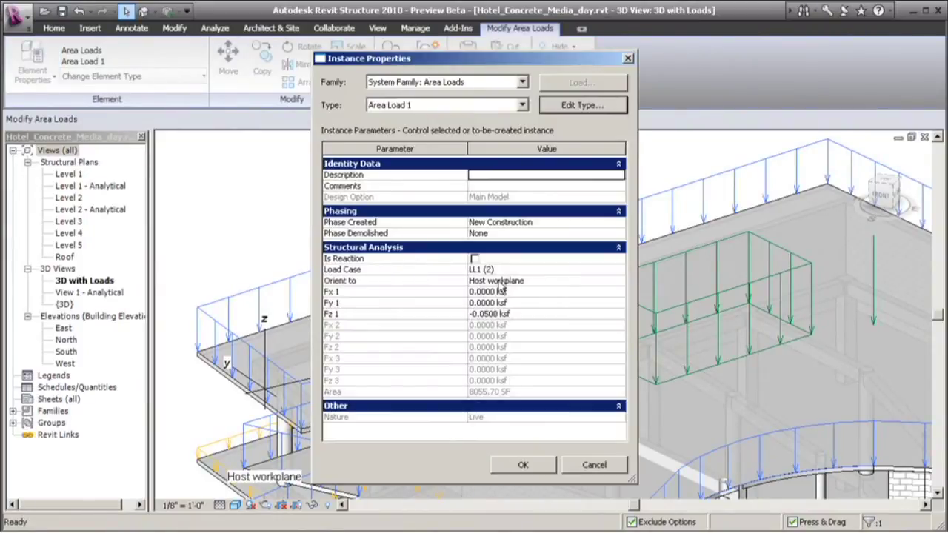
{"action": "left_click", "coordinate": [561, 313]}
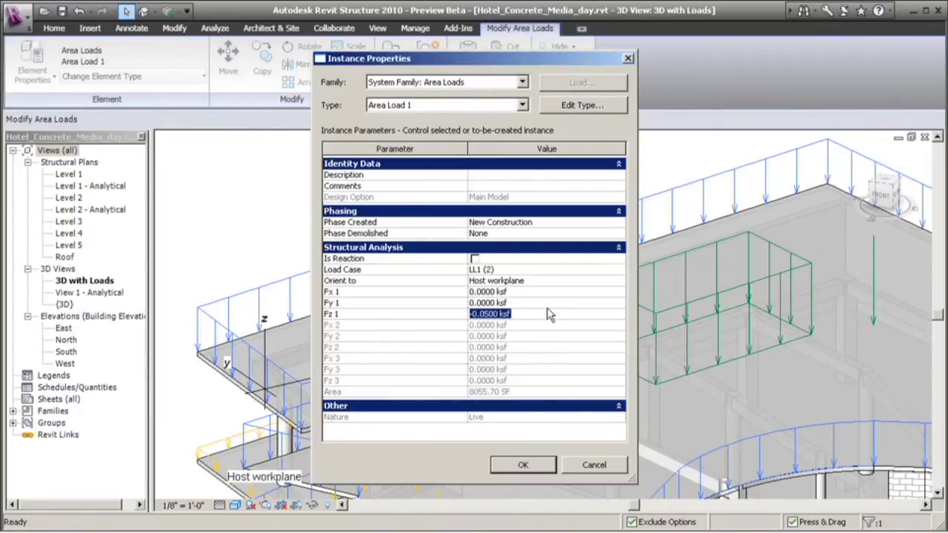
{"action": "left_click", "coordinate": [588, 470]}
{"action": "left_click", "coordinate": [397, 188]}
- Inspect the instance properties of the rectangular construction area load on the roof, including its Fz 1 value
{"action": "middle_click_drag", "start_coordinate": [406, 211], "coordinate": [131, 236]}
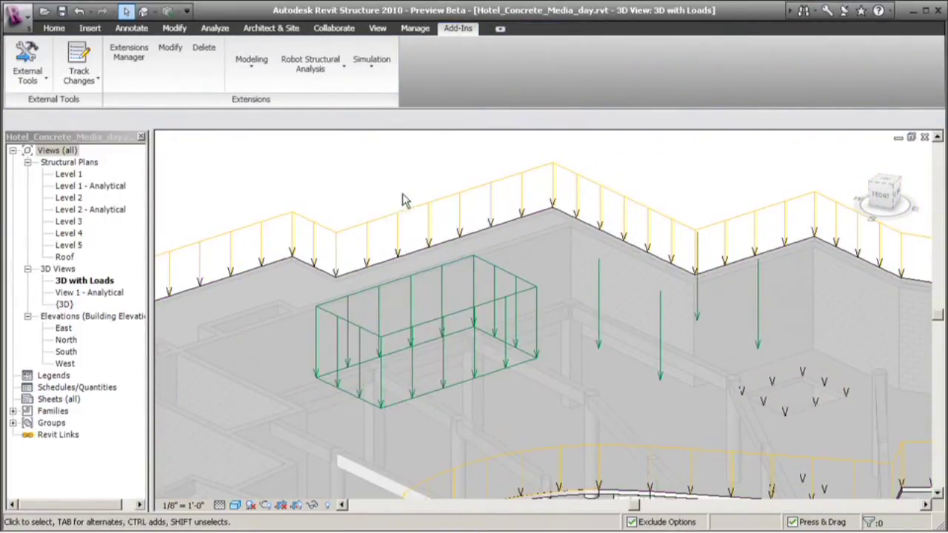
{"action": "left_click", "coordinate": [405, 309]}
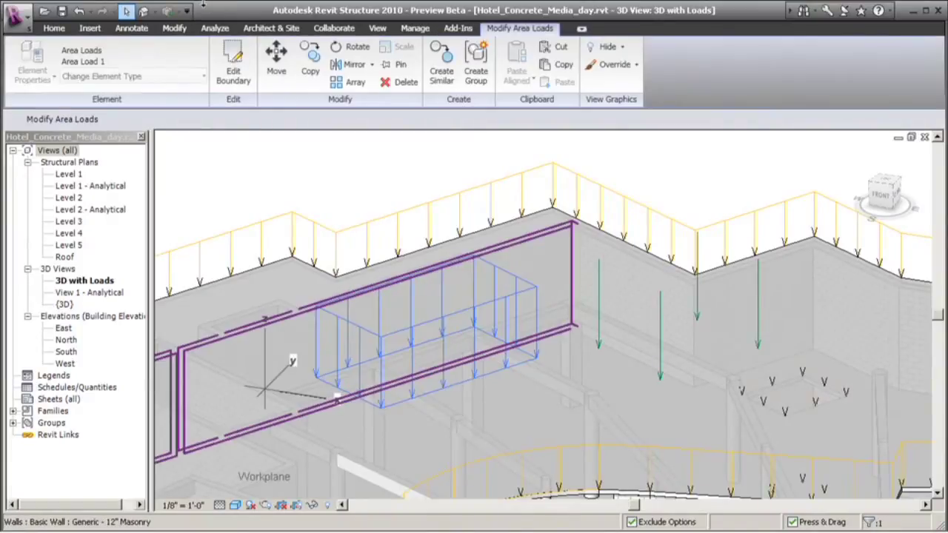
{"action": "left_click", "coordinate": [29, 67]}
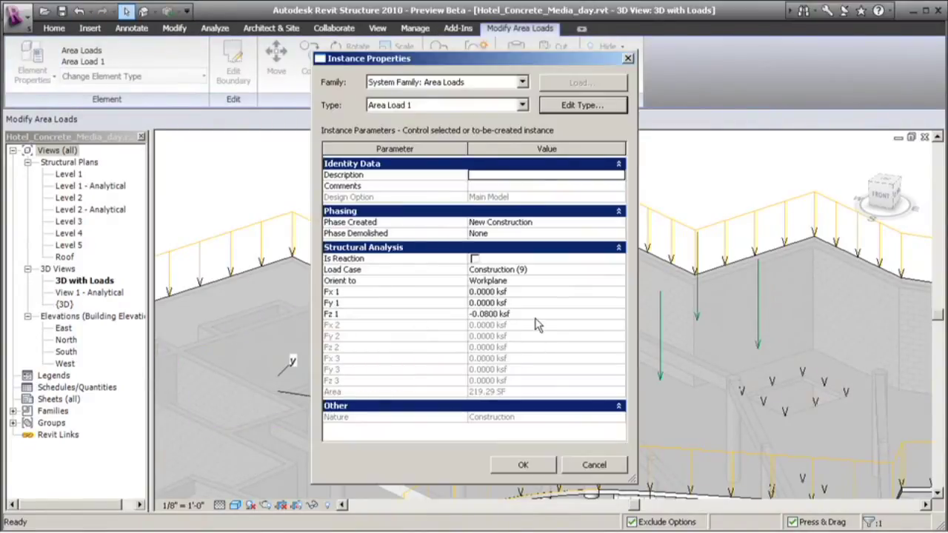
{"action": "left_click", "coordinate": [535, 314]}
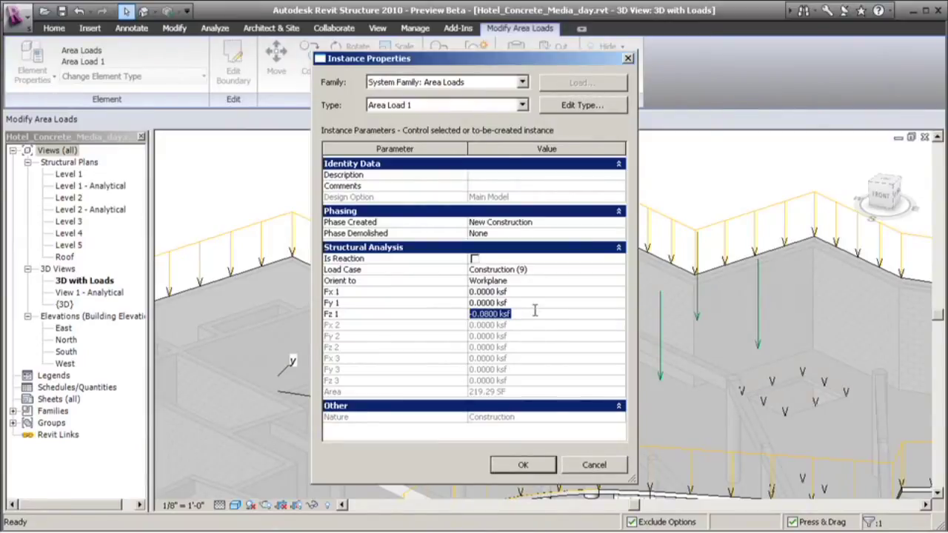
{"action": "left_click", "coordinate": [523, 465]}
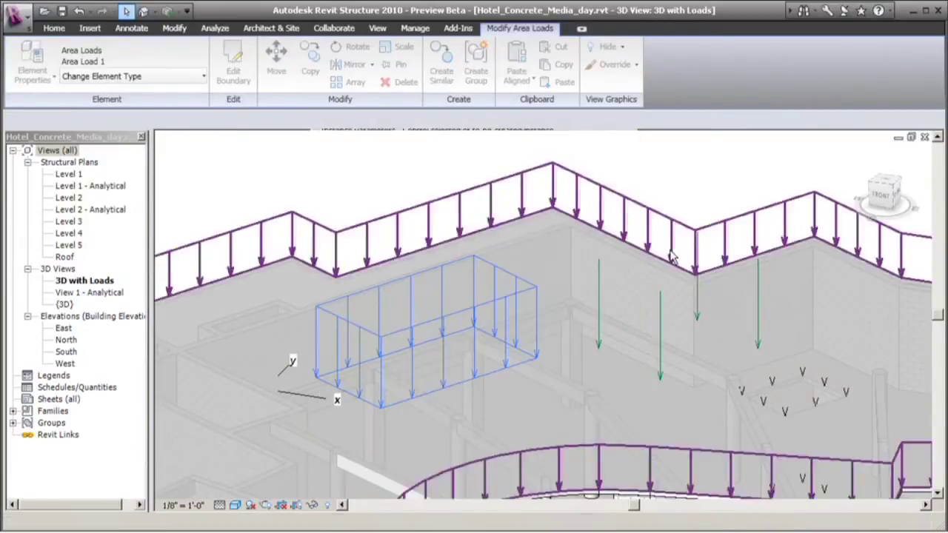
{"action": "key", "text": "Escape"}
- Examine the whole loaded building from several angles, then the curved slab edge beneath the construction load
{"action": "scroll", "coordinate": [585, 264], "scroll_direction": "down", "scroll_amount": 4}
{"action": "scroll", "coordinate": [554, 259], "scroll_direction": "down", "scroll_amount": 2}
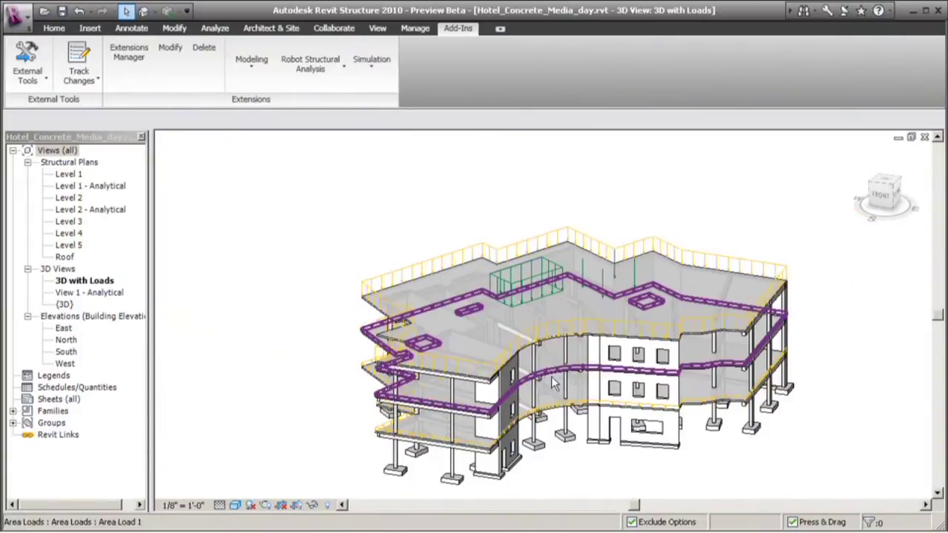
{"action": "middle_click_drag", "start_coordinate": [555, 381], "coordinate": [493, 336]}
{"action": "middle_click_drag", "start_coordinate": [511, 366], "coordinate": [527, 344], "text": "shift"}
{"action": "scroll", "coordinate": [527, 342], "scroll_direction": "up", "scroll_amount": 2}
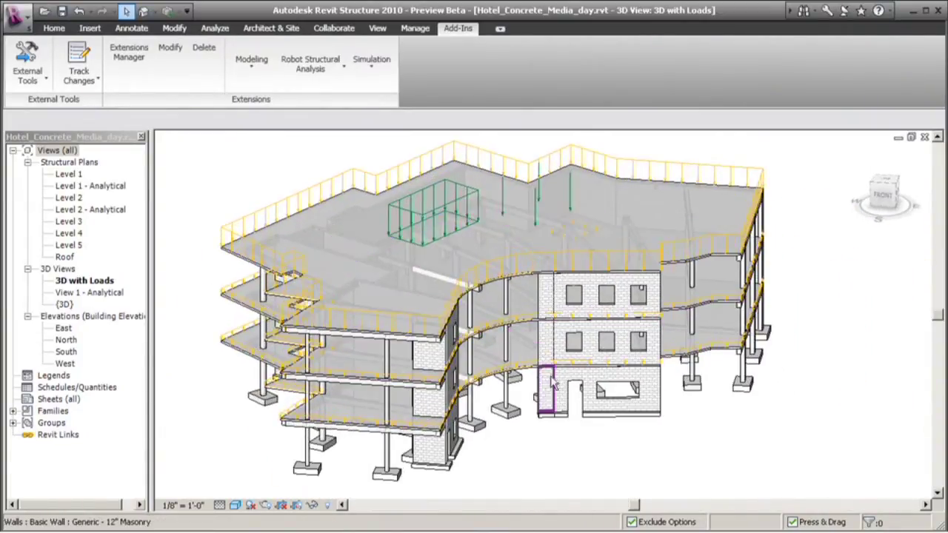
{"action": "mouse_move", "coordinate": [545, 422]}
{"action": "middle_mouse_down", "text": "shift"}
{"action": "mouse_move", "coordinate": [563, 452]}
{"action": "mouse_move", "coordinate": [535, 433]}
{"action": "middle_mouse_up", "text": "shift"}
{"action": "scroll", "coordinate": [531, 426], "scroll_direction": "up", "scroll_amount": 2}
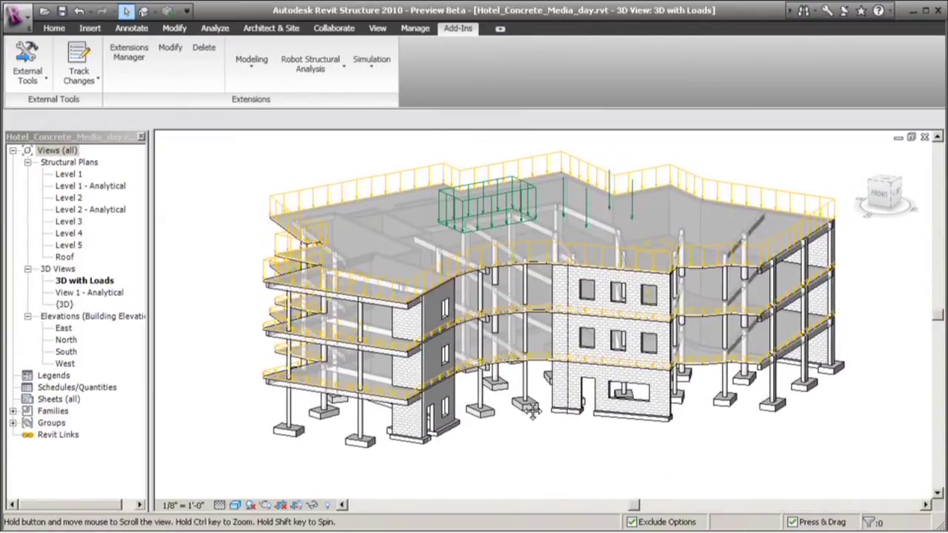
{"action": "scroll", "coordinate": [518, 381], "scroll_direction": "up", "scroll_amount": 1}
{"action": "middle_click_drag", "start_coordinate": [536, 341], "coordinate": [533, 383]}
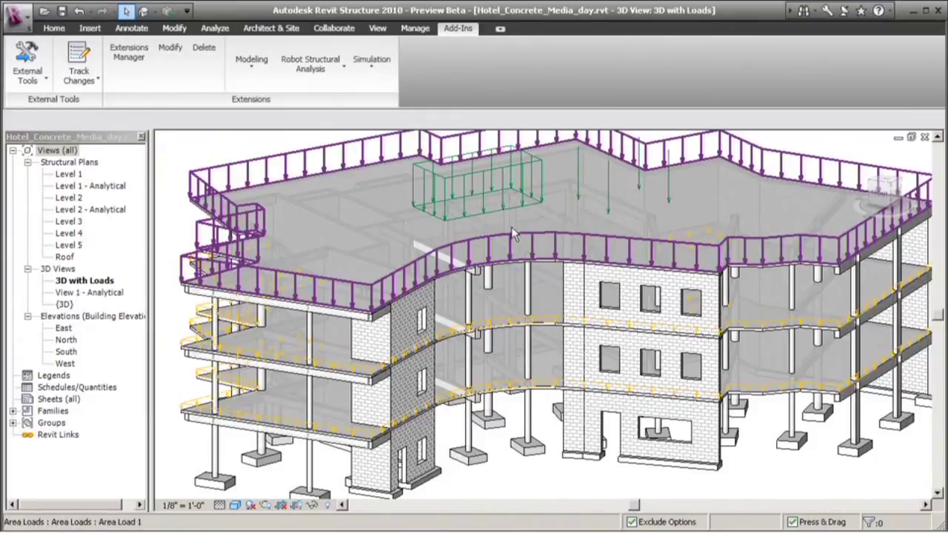
{"action": "scroll", "coordinate": [510, 228], "scroll_direction": "up", "scroll_amount": 2}
{"action": "middle_click_drag", "start_coordinate": [510, 228], "coordinate": [508, 261]}
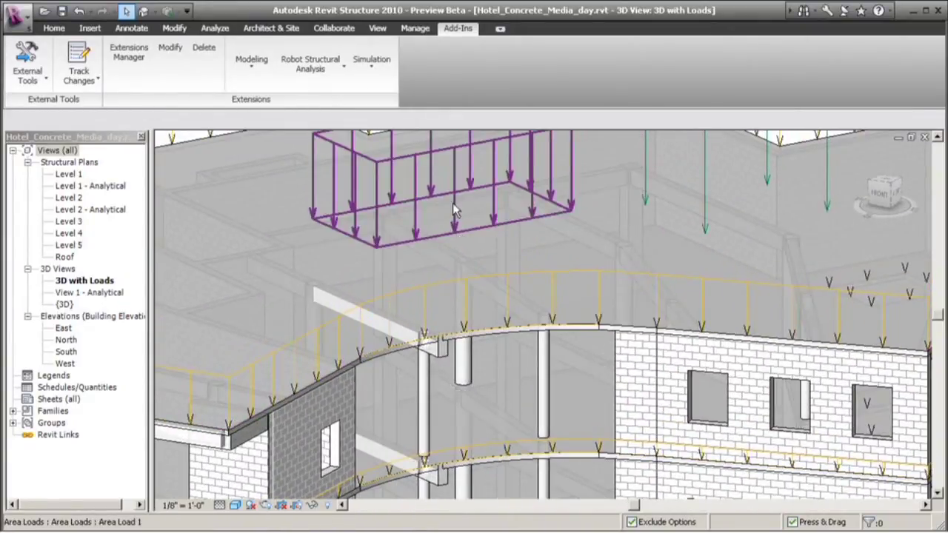
- Trace the load path by selecting the roof slab, a beam, the stacked round columns and the spread footing in turn
{"action": "left_click", "coordinate": [489, 330]}
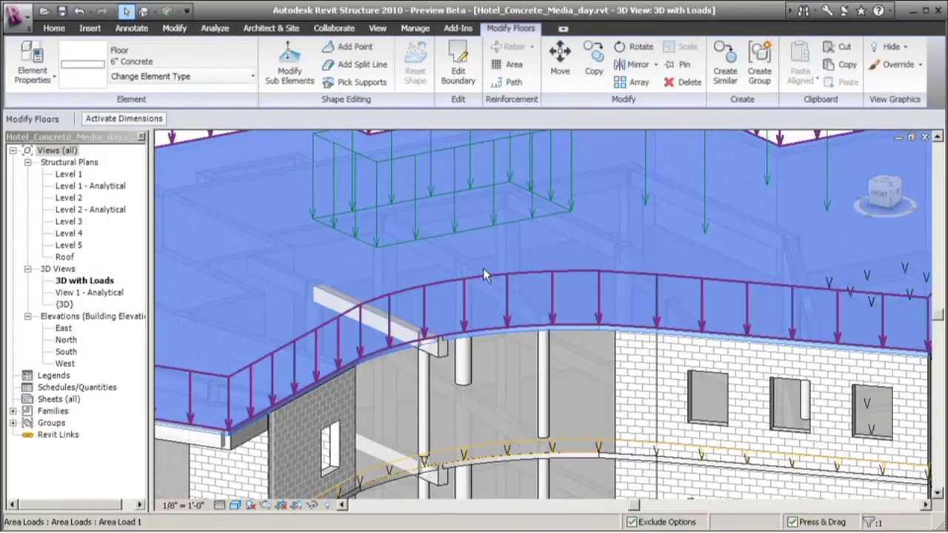
{"action": "left_click", "coordinate": [472, 312]}
{"action": "left_click", "coordinate": [544, 360]}
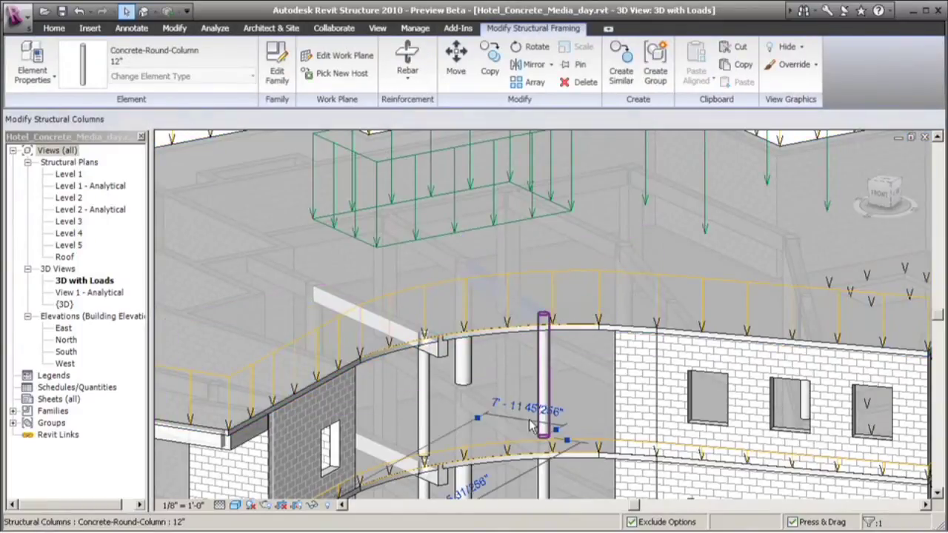
{"action": "scroll", "coordinate": [557, 372], "scroll_direction": "up", "scroll_amount": 3}
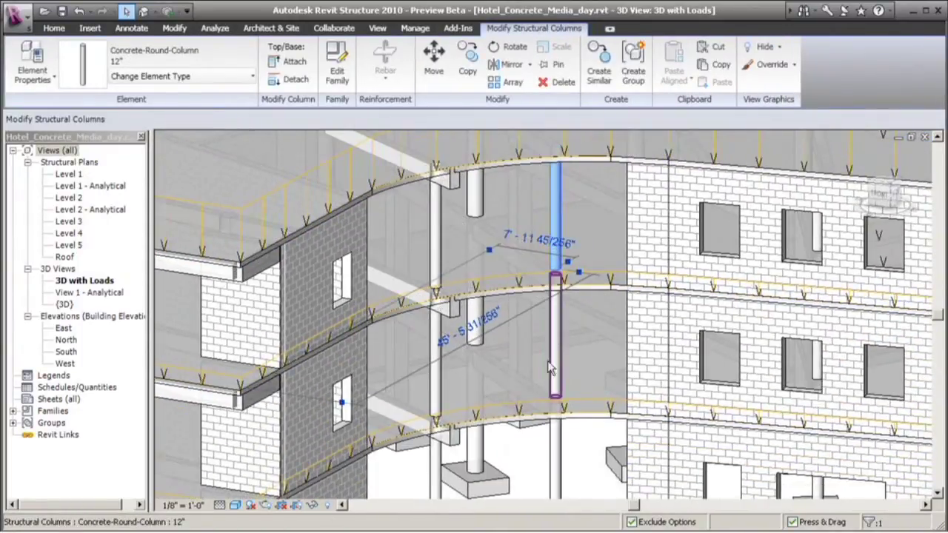
{"action": "middle_click_drag", "start_coordinate": [539, 437], "coordinate": [532, 304]}
{"action": "left_click", "coordinate": [547, 323]}
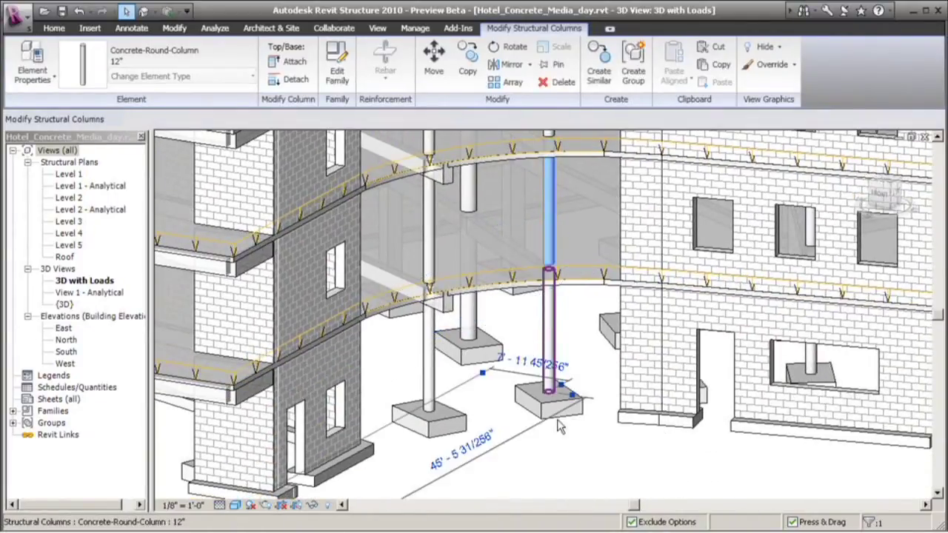
{"action": "left_click", "coordinate": [559, 420]}
{"action": "left_click", "coordinate": [548, 438]}
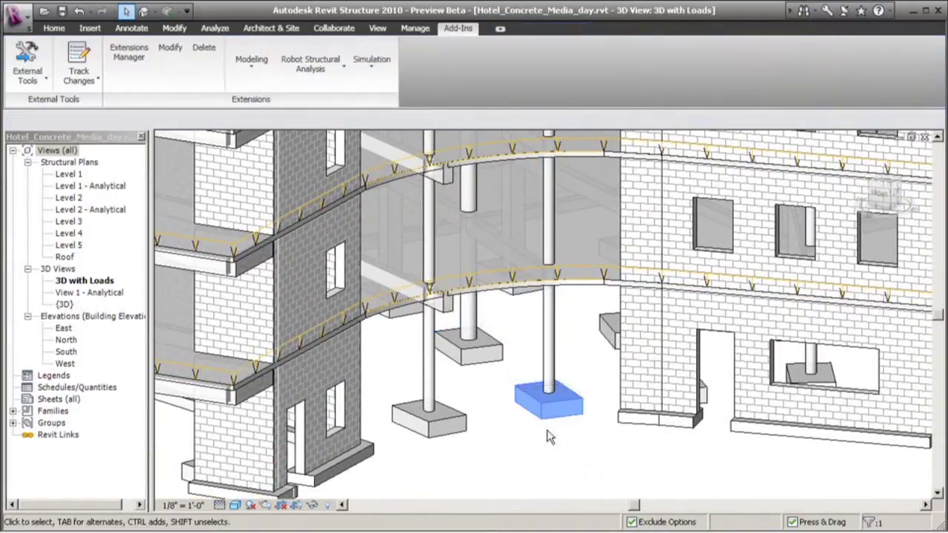
- Launch the Load take down simulation for the building model
{"action": "left_click", "coordinate": [371, 63]}
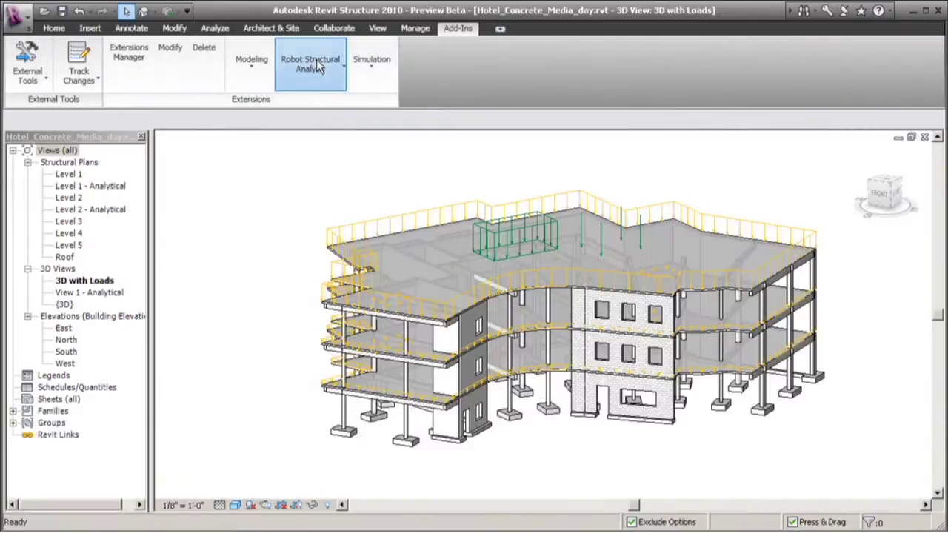
{"action": "left_click", "coordinate": [316, 63]}
{"action": "left_click", "coordinate": [333, 103]}
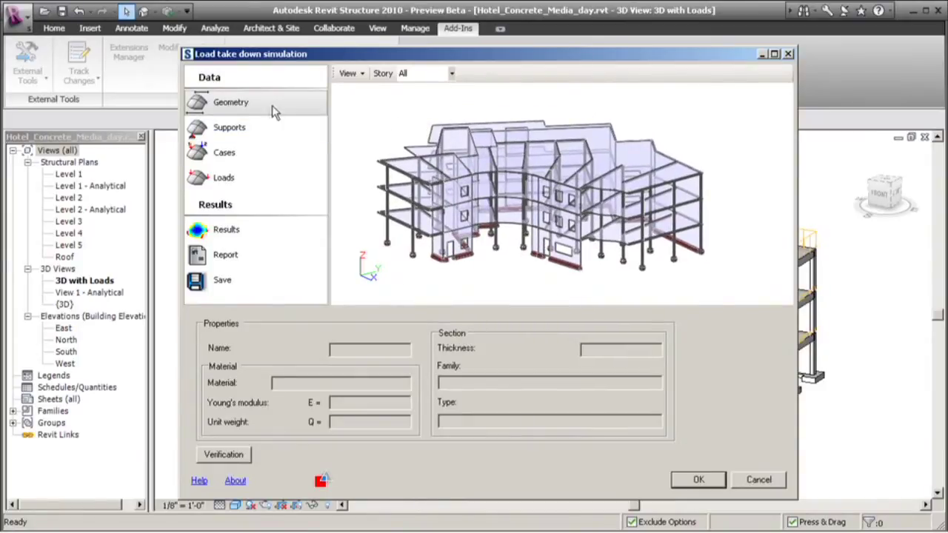
- Check the properties of a ground-floor end column in the simulation geometry and orbit the analytical model
{"action": "left_click", "coordinate": [347, 73]}
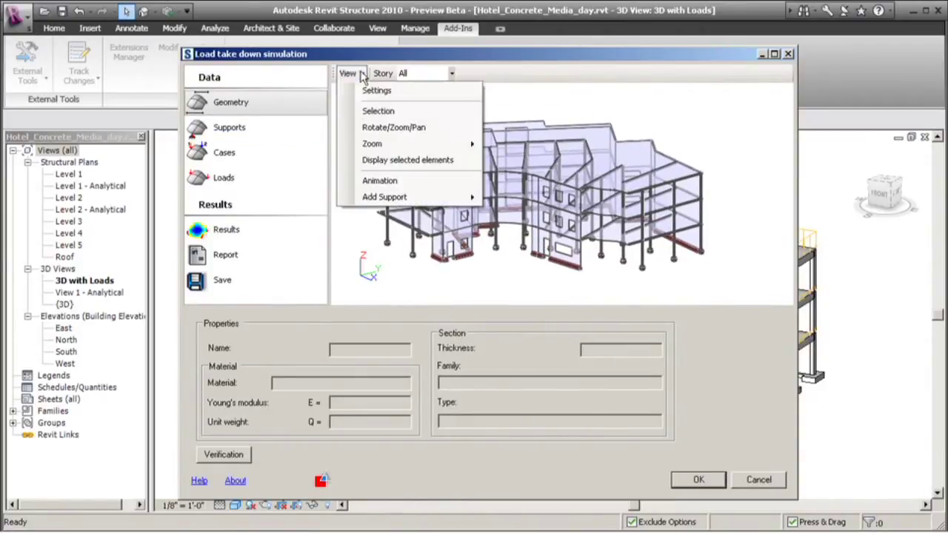
{"action": "left_click", "coordinate": [364, 108]}
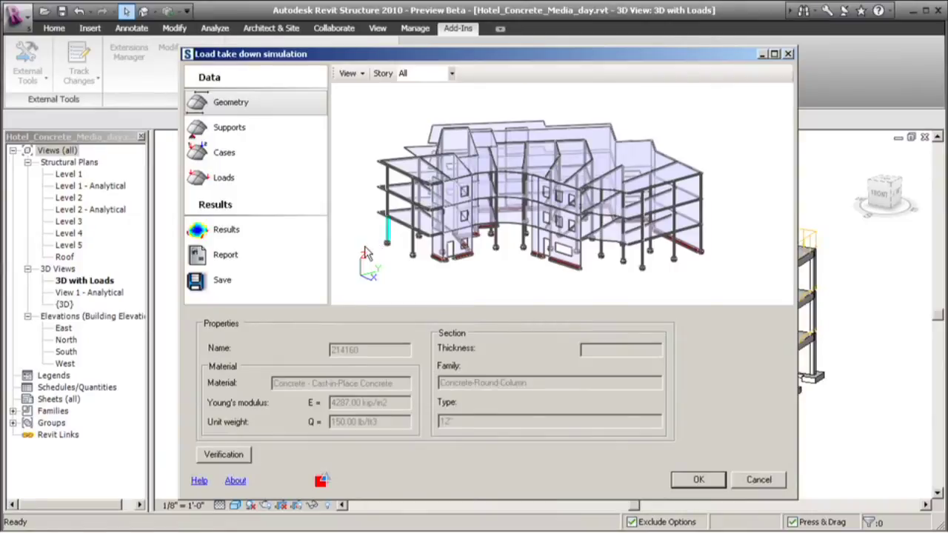
{"action": "scroll", "coordinate": [472, 159], "scroll_direction": "up", "scroll_amount": 2}
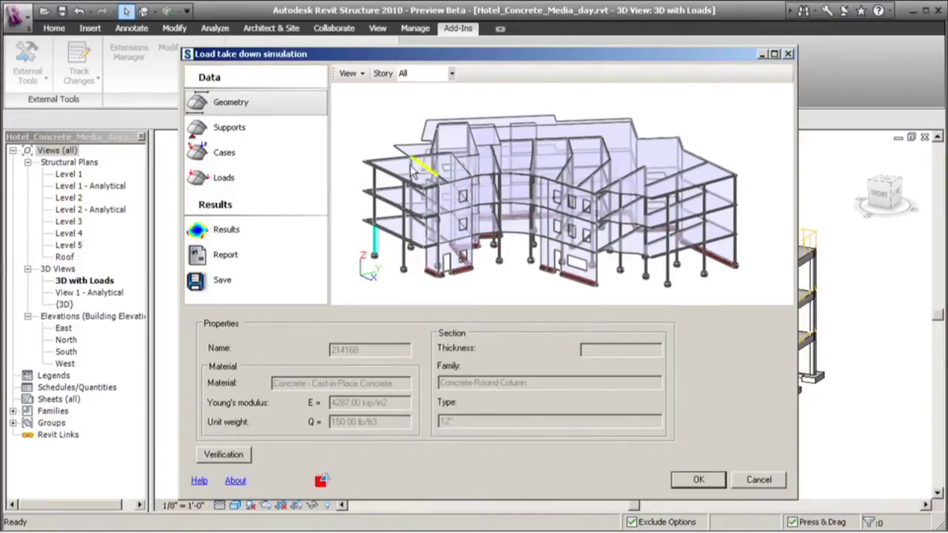
{"action": "left_click", "coordinate": [347, 74]}
{"action": "left_click", "coordinate": [363, 127]}
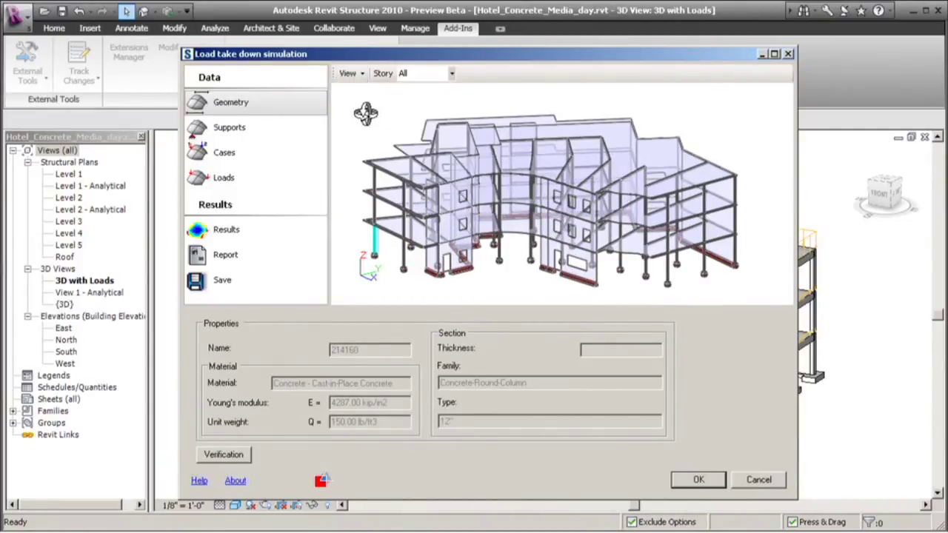
{"action": "left_click_drag", "start_coordinate": [363, 126], "coordinate": [378, 114]}
- Review the nodal supports and the concentrated loads transferred to the simulation, viewing all load cases on the model
{"action": "left_click", "coordinate": [295, 126]}
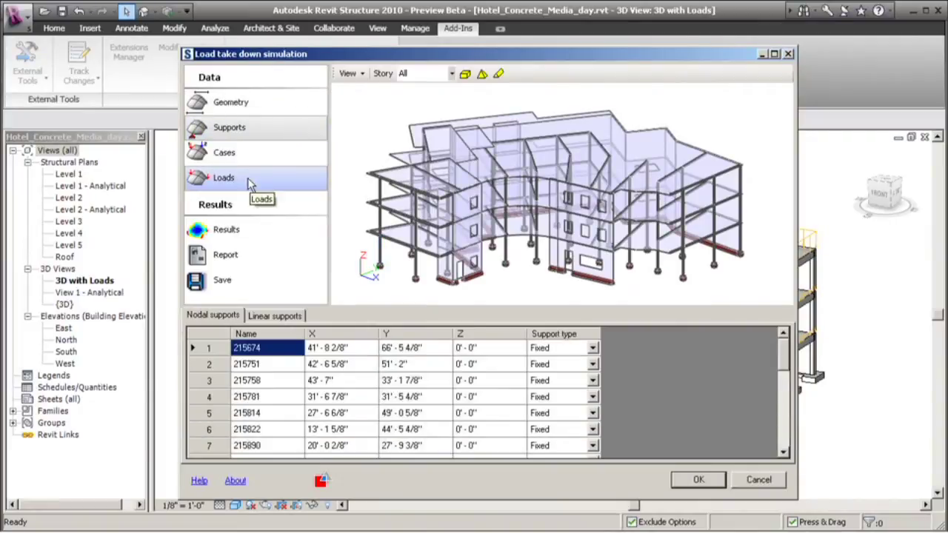
{"action": "left_click", "coordinate": [252, 183]}
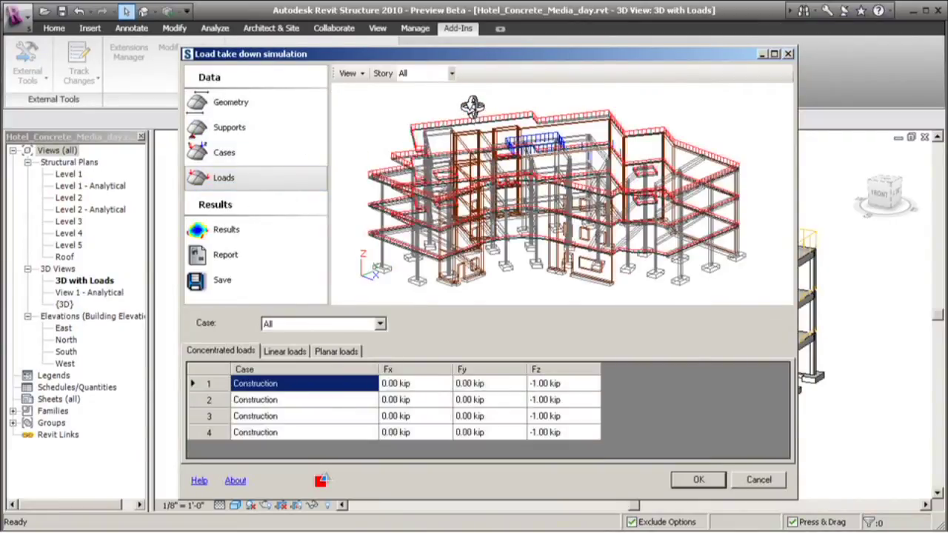
{"action": "scroll", "coordinate": [472, 106], "scroll_direction": "up", "scroll_amount": 3}
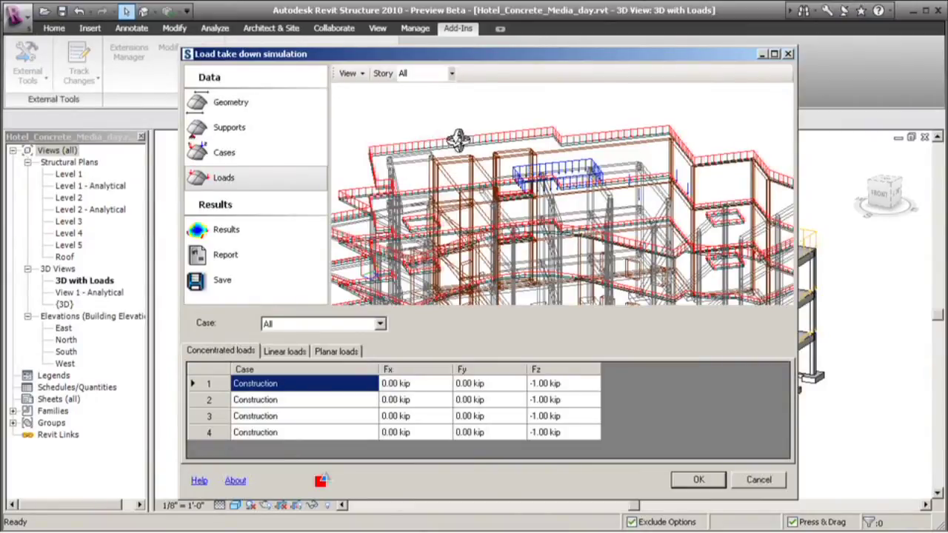
{"action": "left_click_drag", "start_coordinate": [370, 101], "coordinate": [391, 105]}
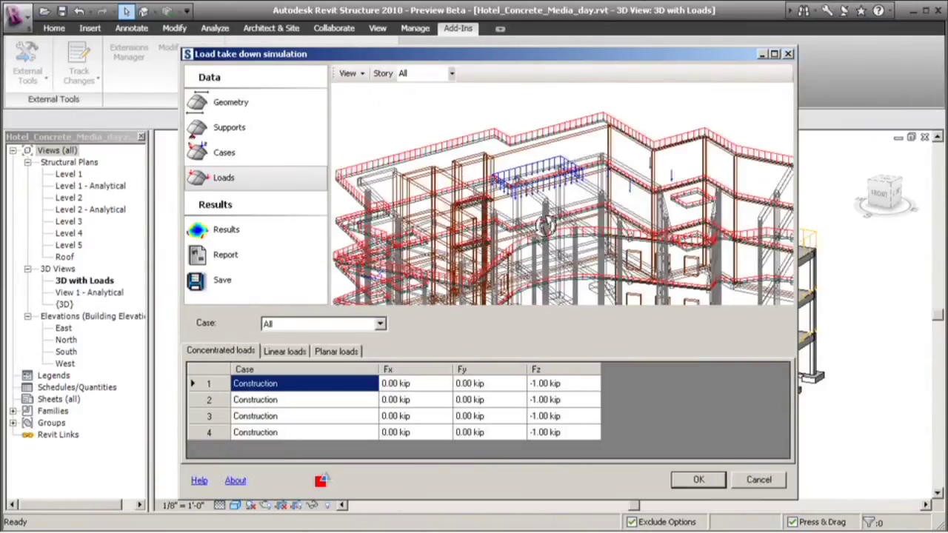
- Calculate the load take-down results and display the influence surfaces for load case DL1
{"action": "left_click", "coordinate": [267, 230]}
{"action": "left_click", "coordinate": [295, 336]}
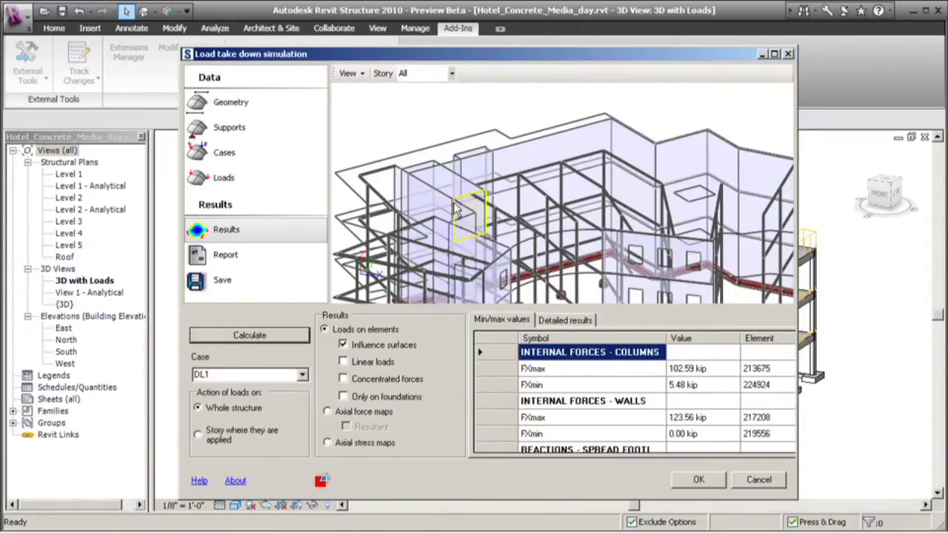
{"action": "left_click", "coordinate": [343, 345]}
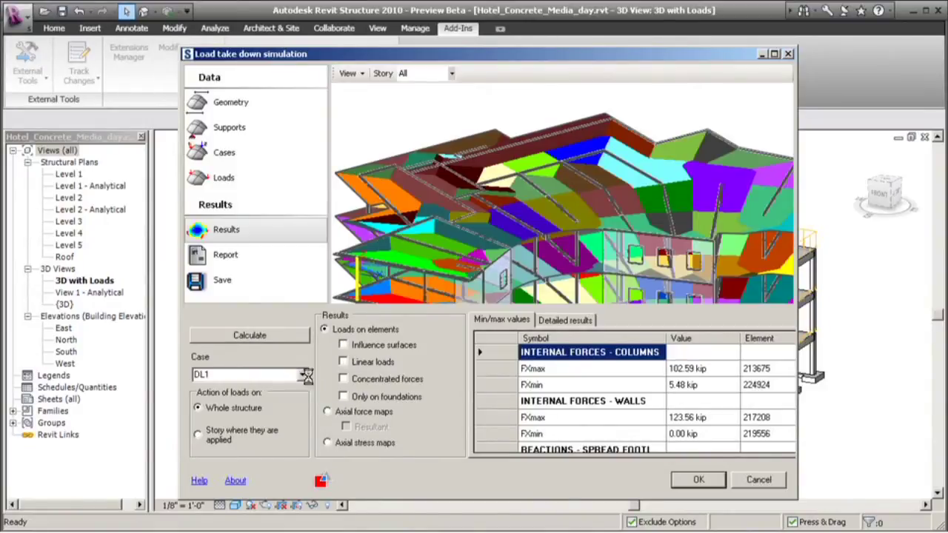
{"action": "left_click", "coordinate": [302, 374]}
{"action": "left_click", "coordinate": [297, 390]}
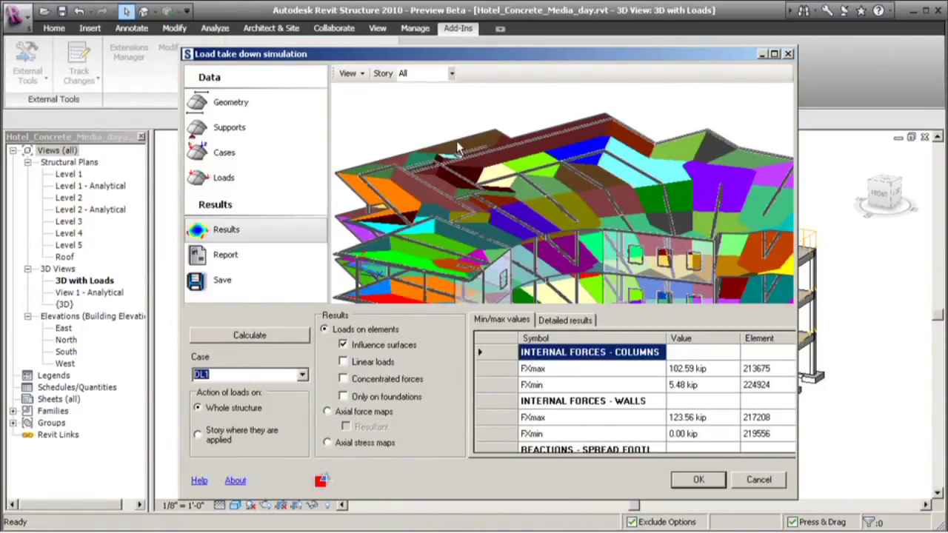
{"action": "middle_click_drag", "start_coordinate": [406, 131], "coordinate": [454, 89]}
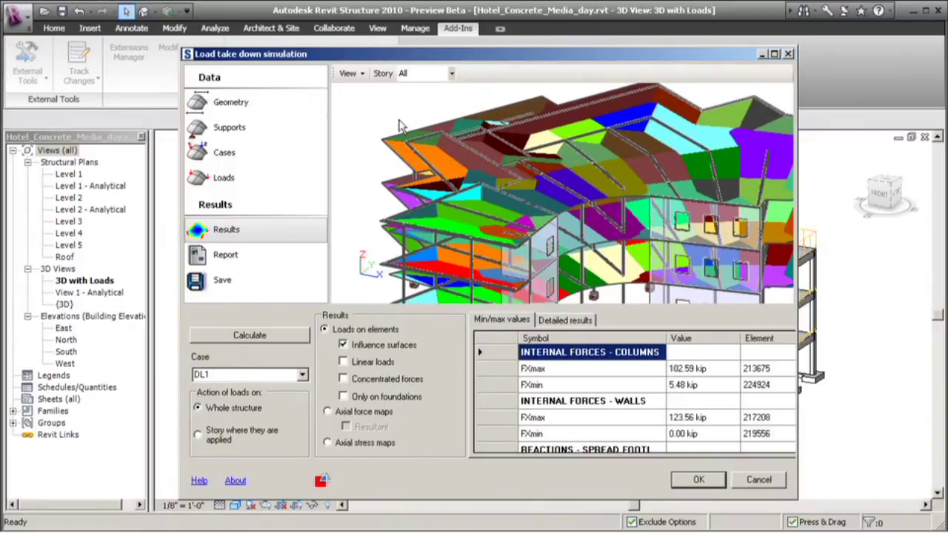
{"action": "scroll", "coordinate": [398, 126], "scroll_direction": "up", "scroll_amount": 5}
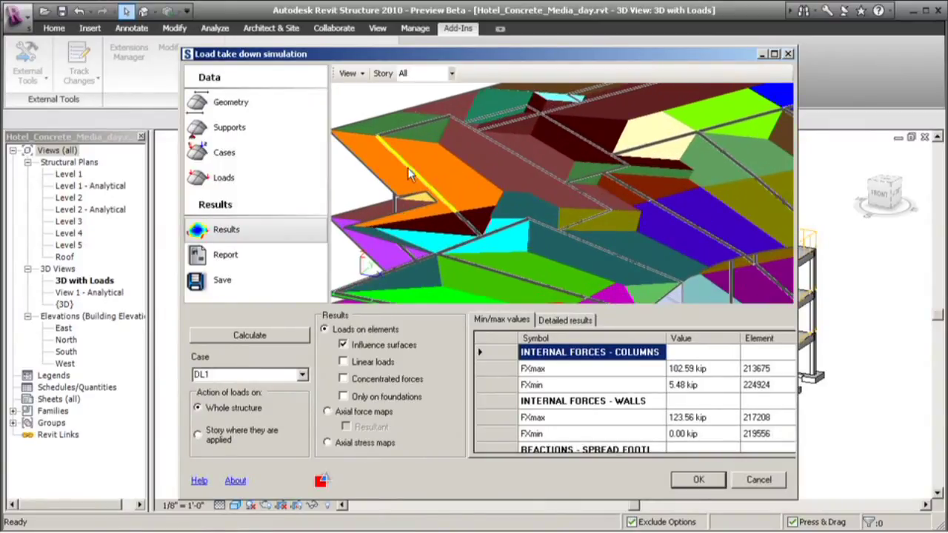
- Examine the DL1 influence surfaces up close on the roof and across the whole building from different angles
{"action": "scroll", "coordinate": [413, 179], "scroll_direction": "up", "scroll_amount": 2}
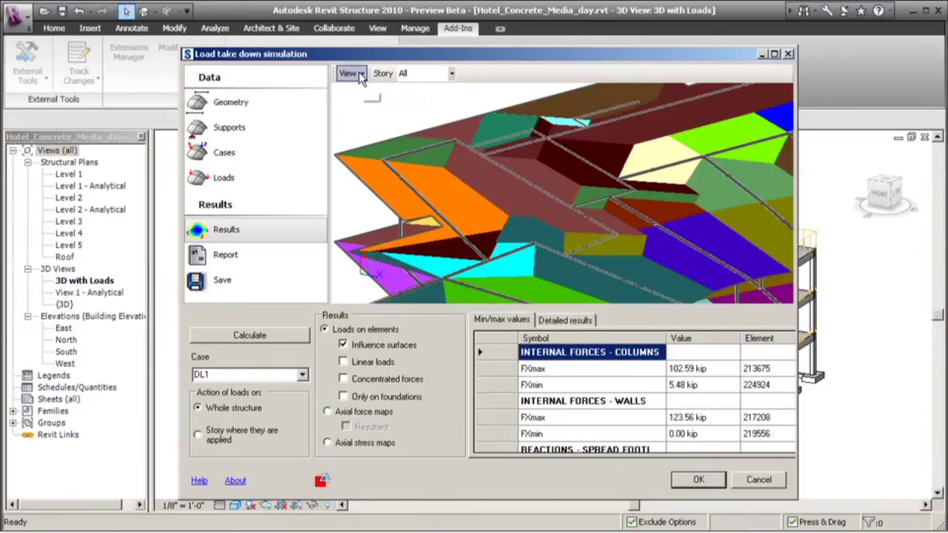
{"action": "left_click", "coordinate": [359, 74]}
{"action": "left_click", "coordinate": [385, 126]}
{"action": "left_click_drag", "start_coordinate": [364, 110], "coordinate": [361, 113]}
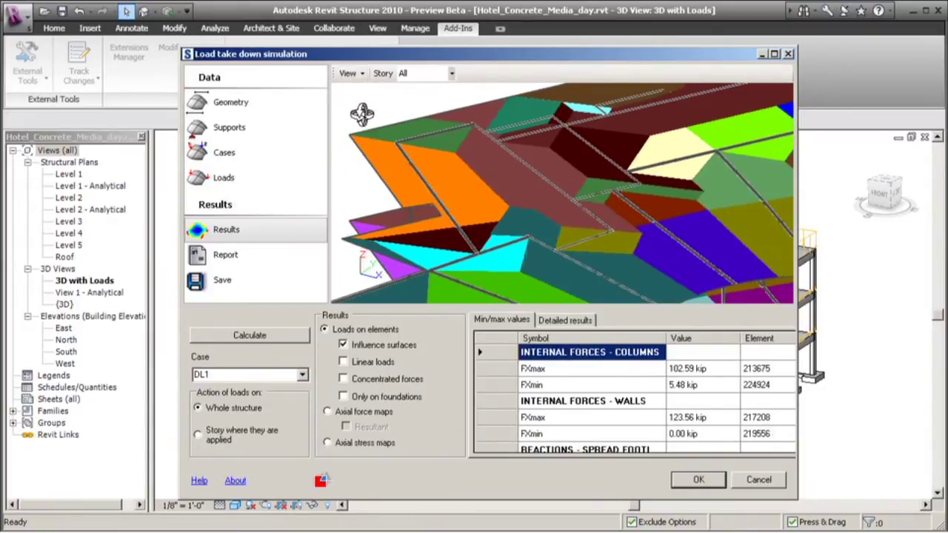
{"action": "scroll", "coordinate": [366, 110], "scroll_direction": "down", "scroll_amount": 5}
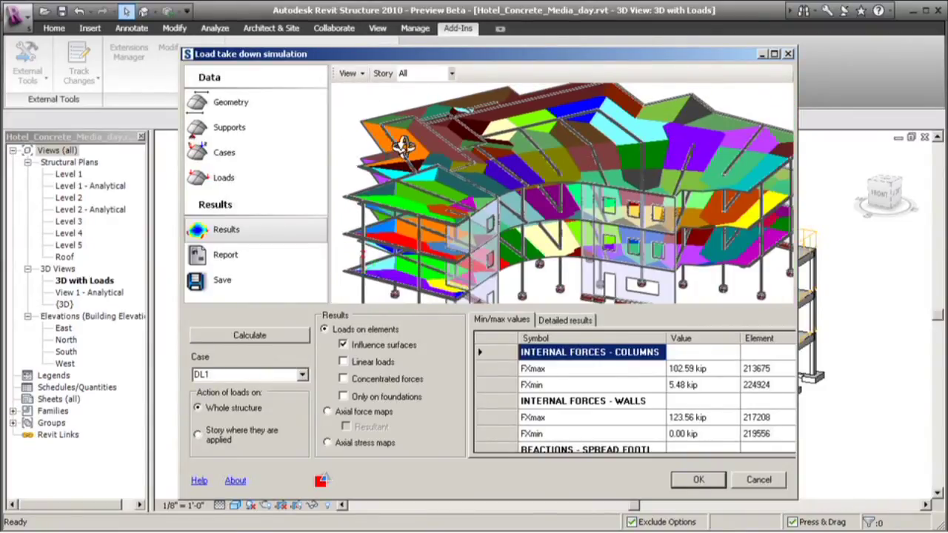
{"action": "left_click_drag", "start_coordinate": [402, 146], "coordinate": [410, 140]}
{"action": "left_click_drag", "start_coordinate": [378, 103], "coordinate": [366, 118]}
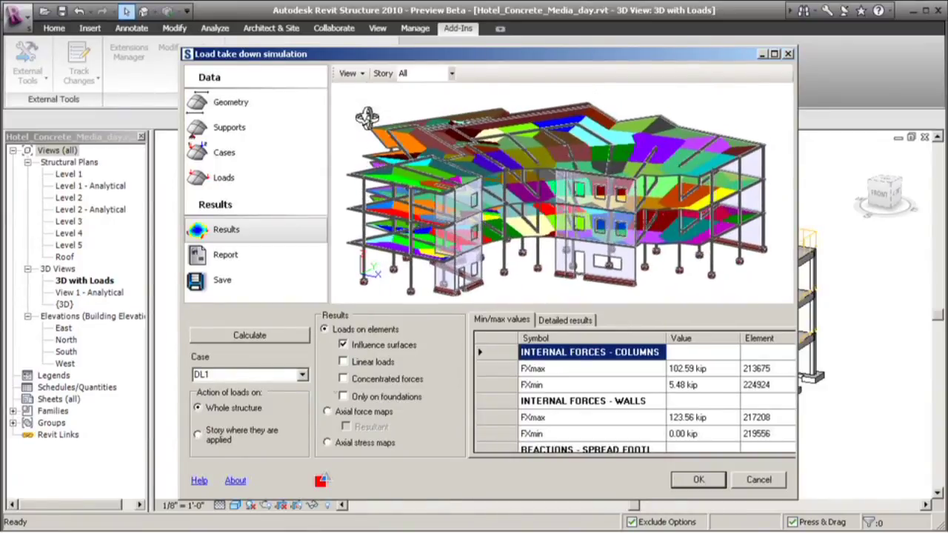
- Replace the influence surfaces with the linear loads for case DL1 and inspect the values on the upper-floor beams
{"action": "left_click", "coordinate": [344, 346]}
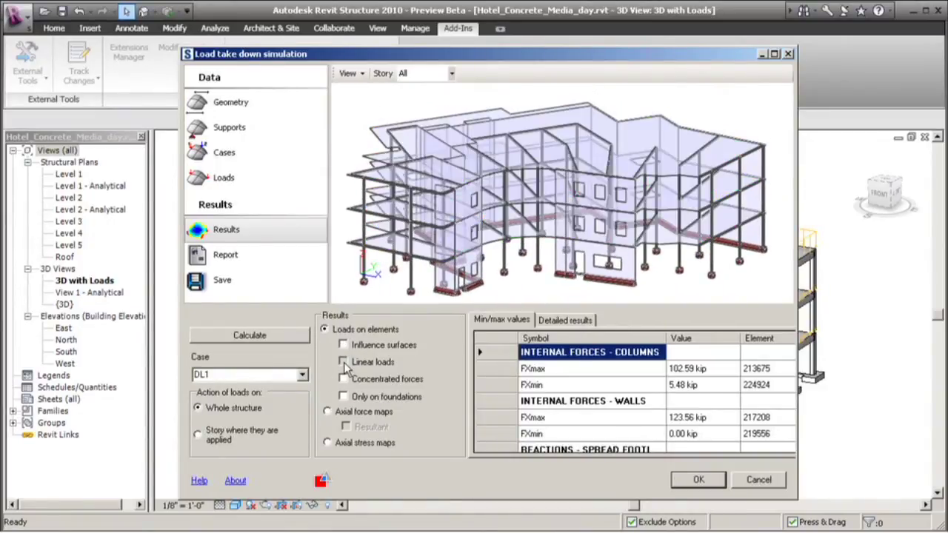
{"action": "left_click", "coordinate": [343, 362]}
{"action": "scroll", "coordinate": [479, 127], "scroll_direction": "up", "scroll_amount": 5}
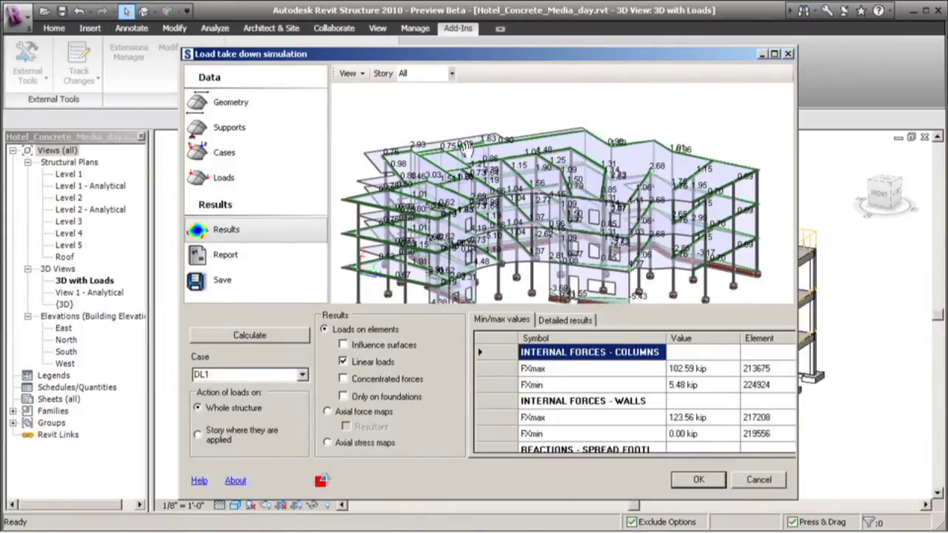
{"action": "scroll", "coordinate": [485, 155], "scroll_direction": "up", "scroll_amount": 3}
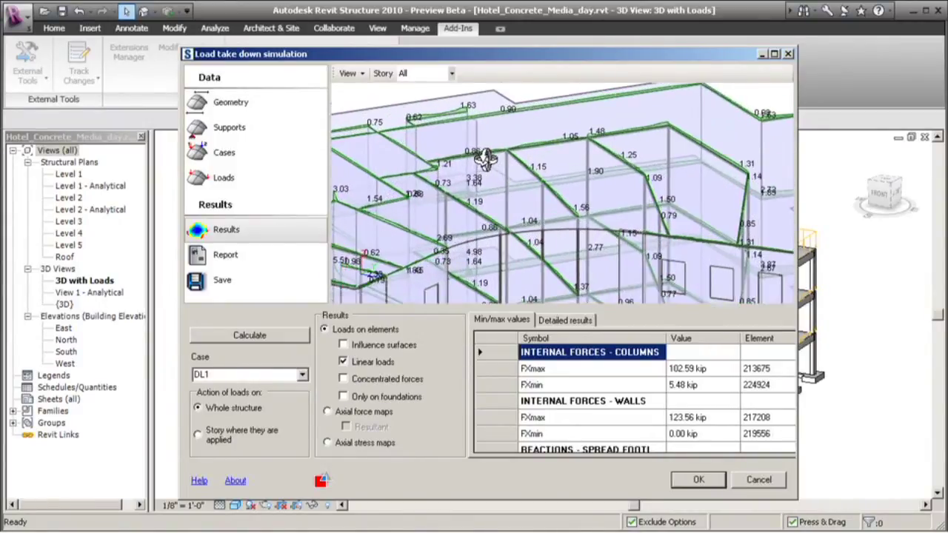
- Display the concentrated forces for DL1 in place of the linear loads and follow them down the columns
{"action": "left_click", "coordinate": [342, 378]}
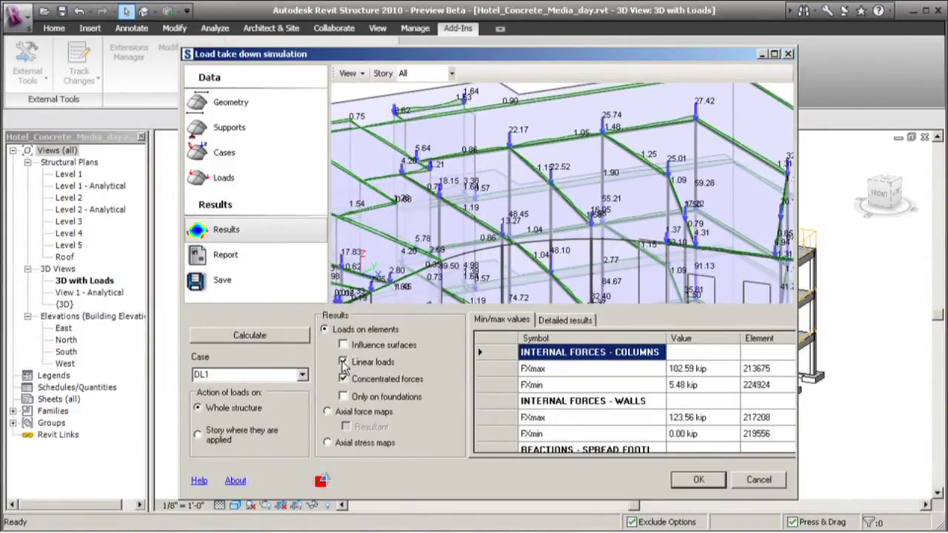
{"action": "left_click", "coordinate": [343, 362]}
{"action": "scroll", "coordinate": [546, 231], "scroll_direction": "up", "scroll_amount": 3}
{"action": "middle_click_drag", "start_coordinate": [546, 231], "coordinate": [440, 187]}
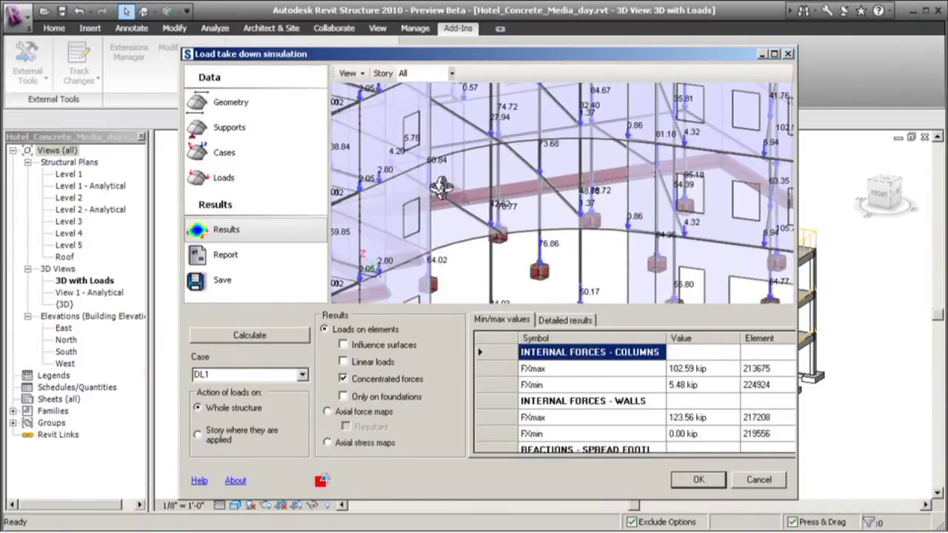
- Restrict the DL1 concentrated forces to the foundations only and inspect the loads on the individual footings
{"action": "left_click", "coordinate": [343, 396]}
{"action": "middle_click_drag", "start_coordinate": [499, 193], "coordinate": [495, 201]}
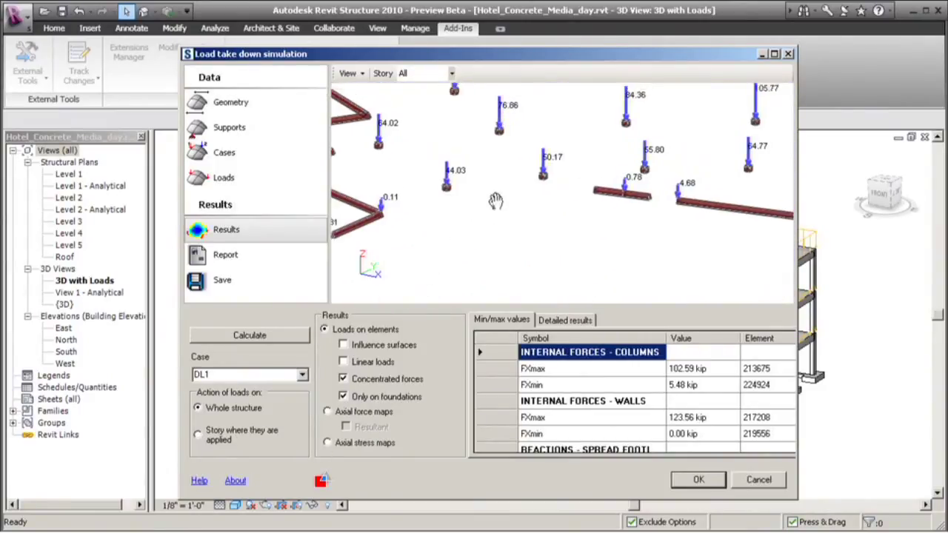
{"action": "scroll", "coordinate": [511, 248], "scroll_direction": "up", "scroll_amount": 2}
{"action": "middle_click_drag", "start_coordinate": [511, 248], "coordinate": [500, 220]}
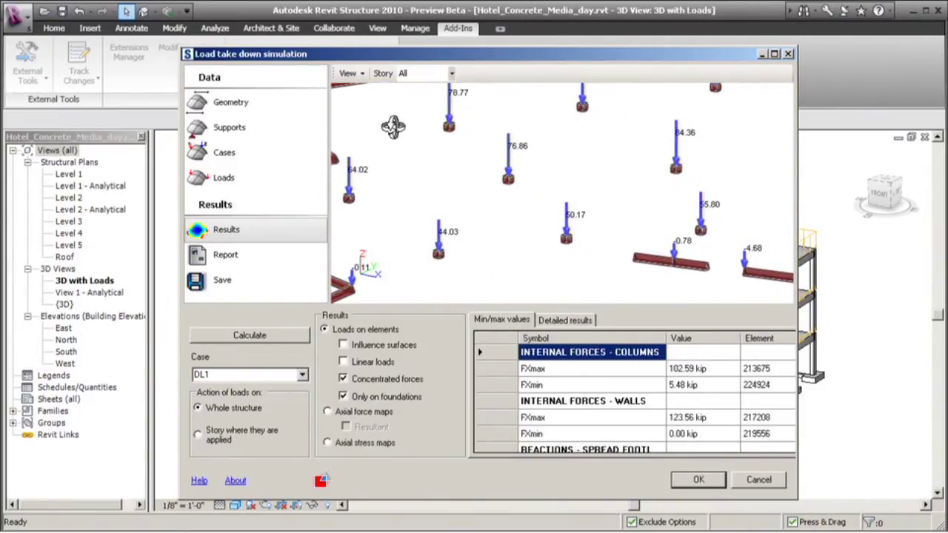
{"action": "middle_click_drag", "start_coordinate": [393, 127], "coordinate": [383, 119], "text": "shift"}
{"action": "scroll", "coordinate": [414, 164], "scroll_direction": "up", "scroll_amount": 2}
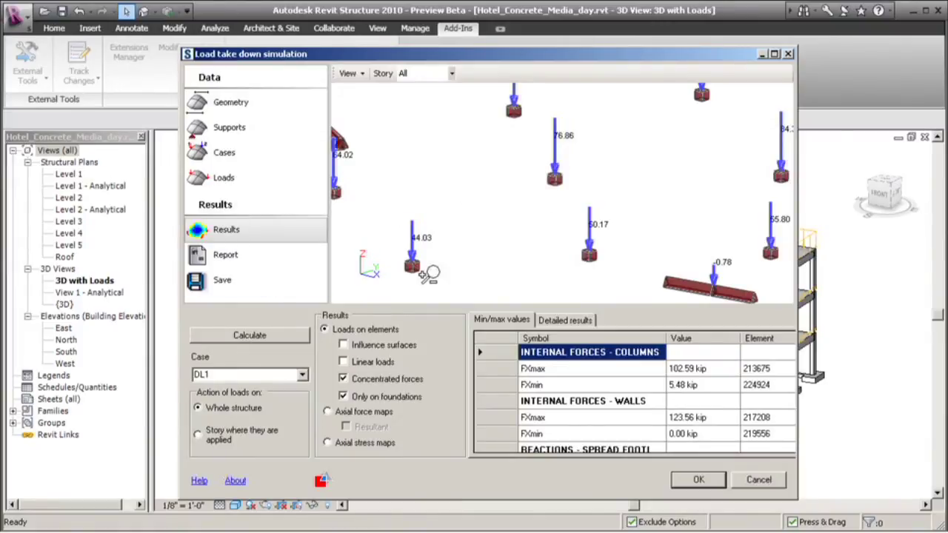
- Switch the results to the Construction load case, hide the influence surfaces and inspect the linear loads on the roof beams
{"action": "left_click", "coordinate": [302, 375]}
{"action": "left_click", "coordinate": [290, 408]}
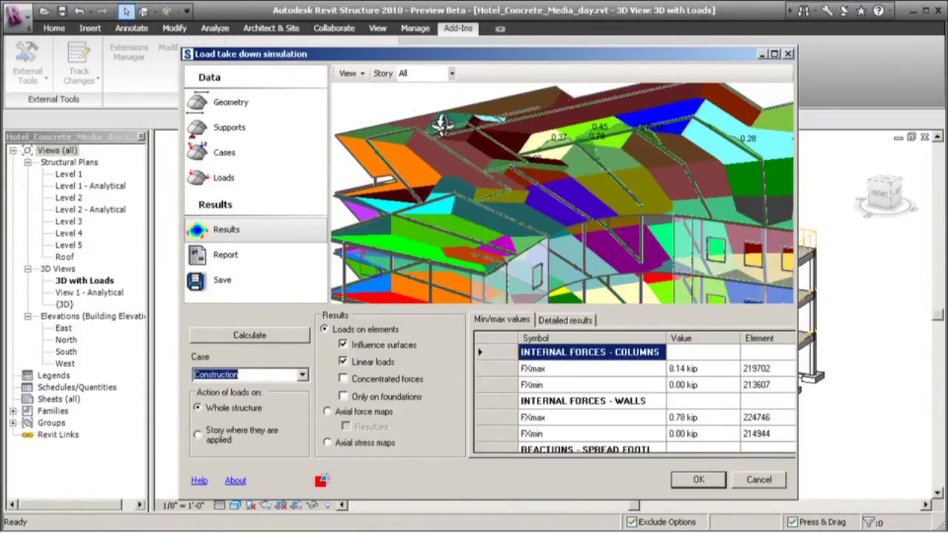
{"action": "middle_click_drag", "start_coordinate": [443, 125], "coordinate": [424, 157]}
{"action": "left_click", "coordinate": [343, 344]}
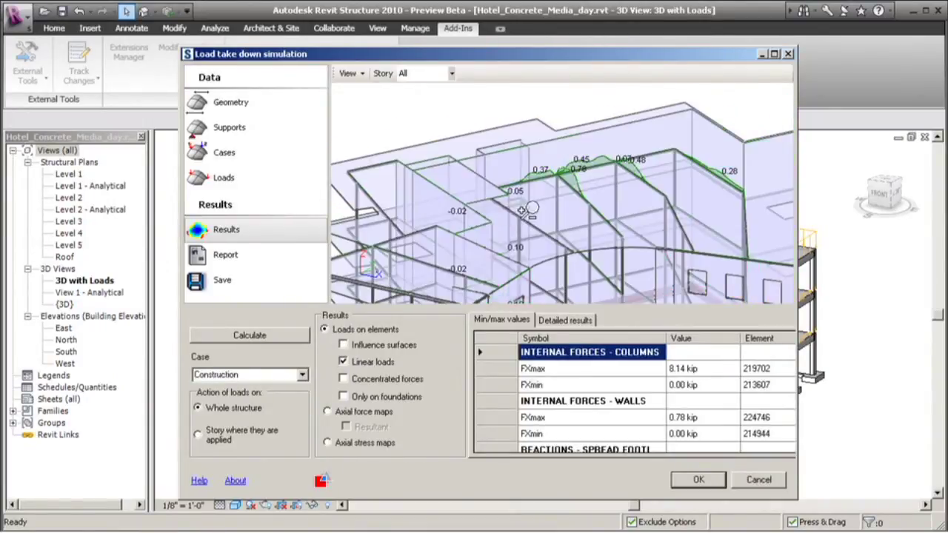
{"action": "middle_click_drag", "start_coordinate": [619, 212], "coordinate": [421, 163]}
{"action": "scroll", "coordinate": [557, 194], "scroll_direction": "up", "scroll_amount": 3}
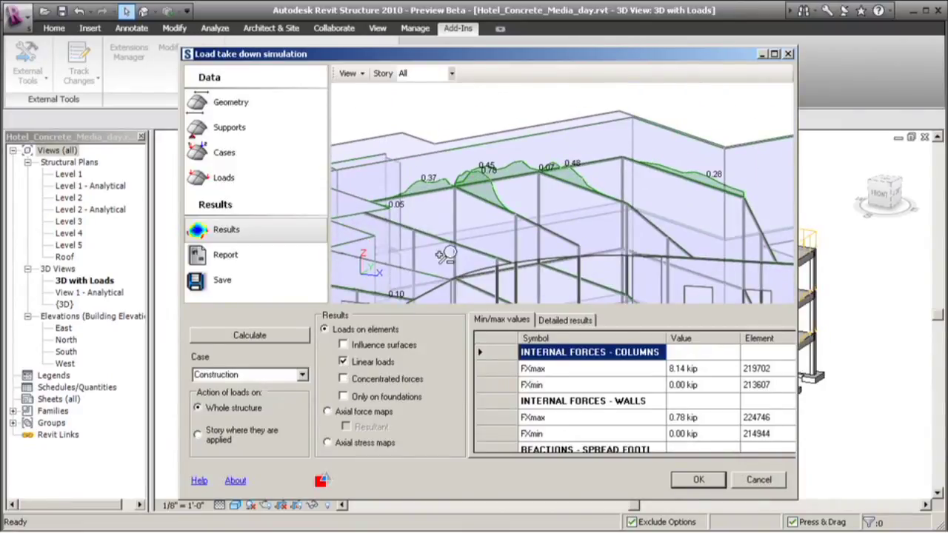
{"action": "middle_click_drag", "start_coordinate": [539, 230], "coordinate": [563, 153]}
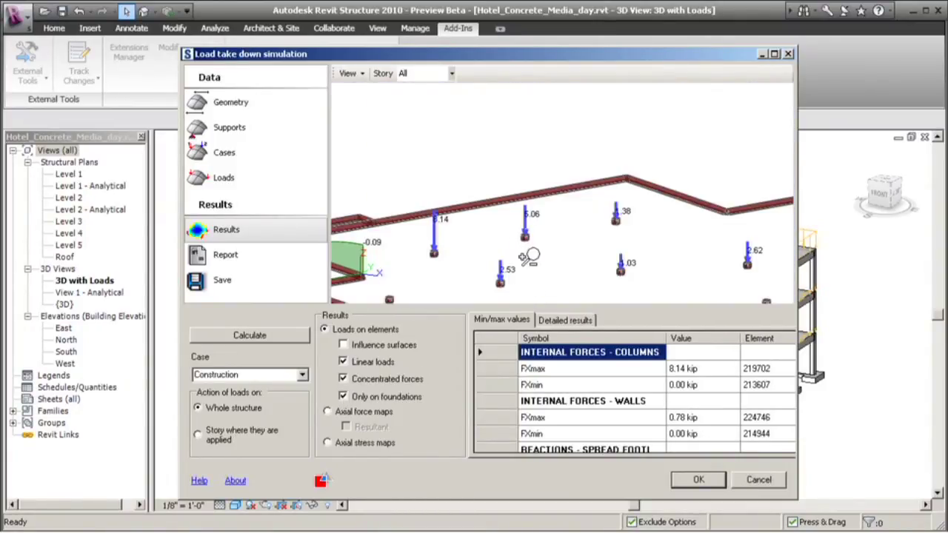
- Show the Construction case's linear loads and concentrated forces only on the foundations and examine the loaded footings
{"action": "middle_click_drag", "start_coordinate": [527, 257], "coordinate": [556, 197]}
{"action": "scroll", "coordinate": [545, 209], "scroll_direction": "down", "scroll_amount": 2}
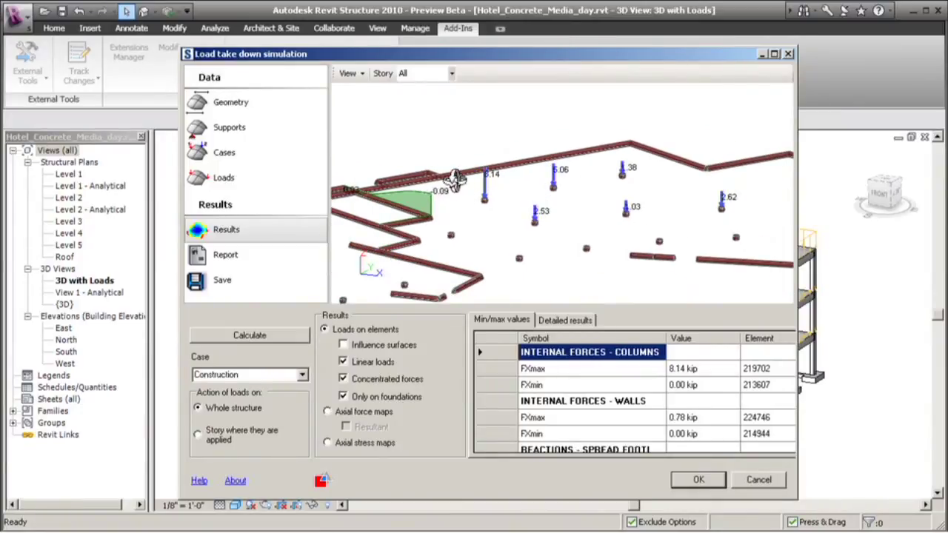
{"action": "mouse_move", "coordinate": [364, 119]}
{"action": "left_mouse_down"}
{"action": "mouse_move", "coordinate": [385, 121]}
{"action": "mouse_move", "coordinate": [364, 121]}
{"action": "left_mouse_up"}
{"action": "scroll", "coordinate": [567, 197], "scroll_direction": "up", "scroll_amount": 5}
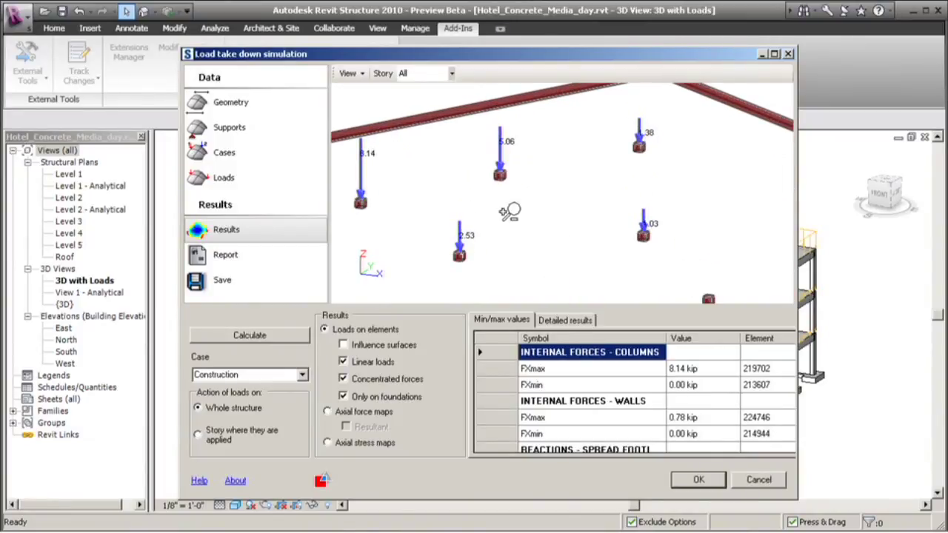
{"action": "left_click_drag", "start_coordinate": [422, 184], "coordinate": [449, 154]}
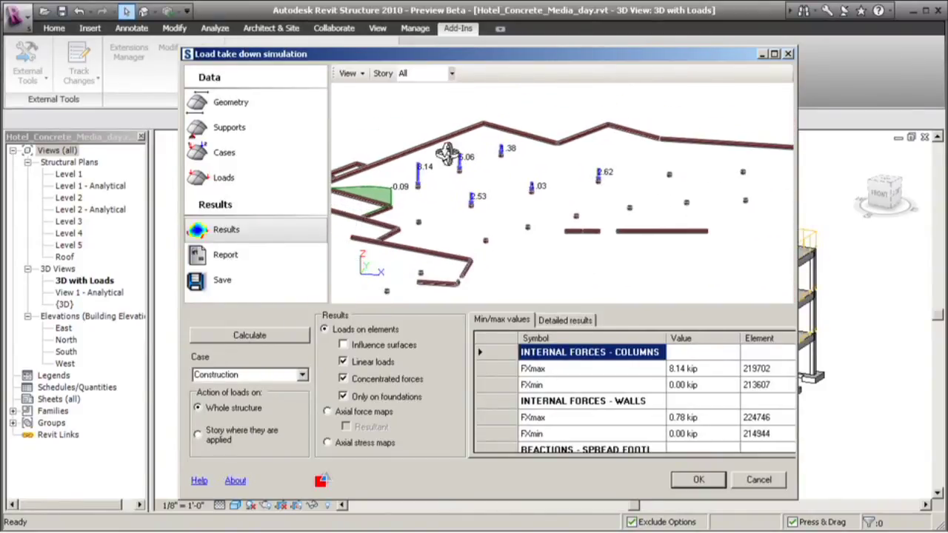
- Generate the simulation report with the Geometry and Supports data included and look through its geometry section
{"action": "left_click", "coordinate": [250, 253]}
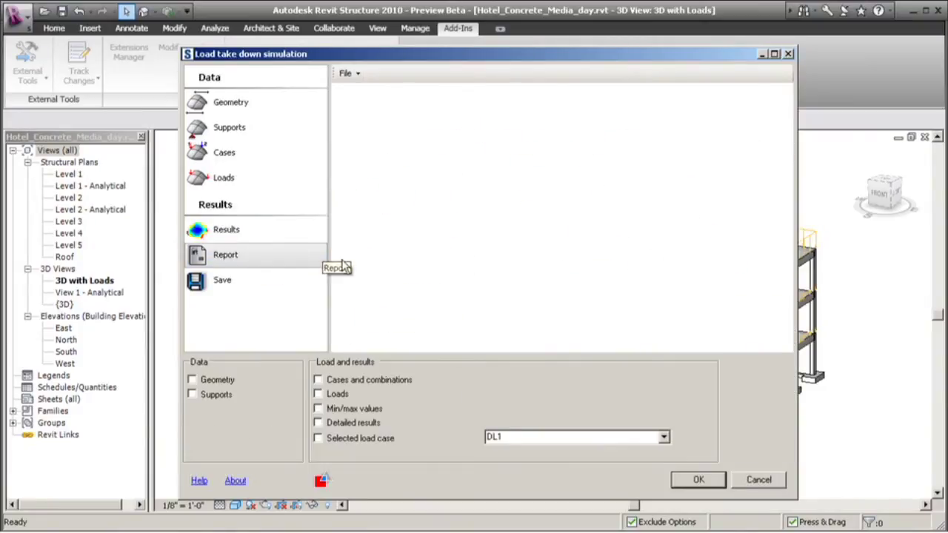
{"action": "left_click", "coordinate": [192, 394]}
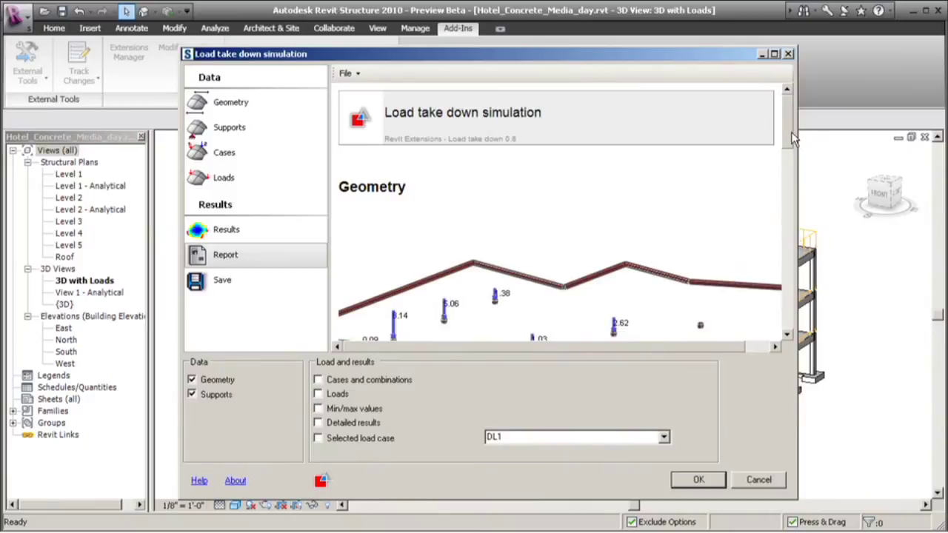
{"action": "scroll", "coordinate": [781, 170], "scroll_direction": "down", "scroll_amount": 3}
{"action": "scroll", "coordinate": [784, 151], "scroll_direction": "up", "scroll_amount": 2}
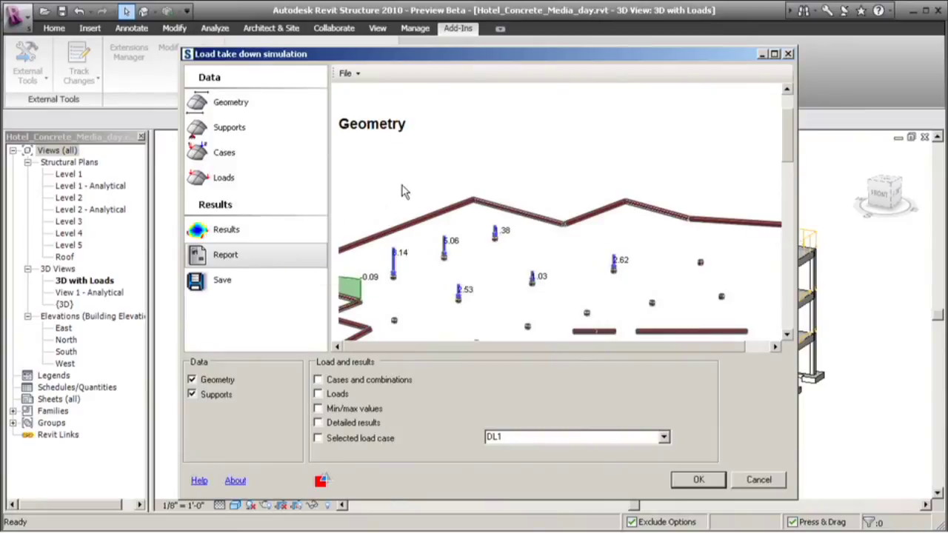
{"action": "scroll", "coordinate": [520, 184], "scroll_direction": "right", "scroll_amount": 1}
{"action": "scroll", "coordinate": [481, 193], "scroll_direction": "left", "scroll_amount": 1}
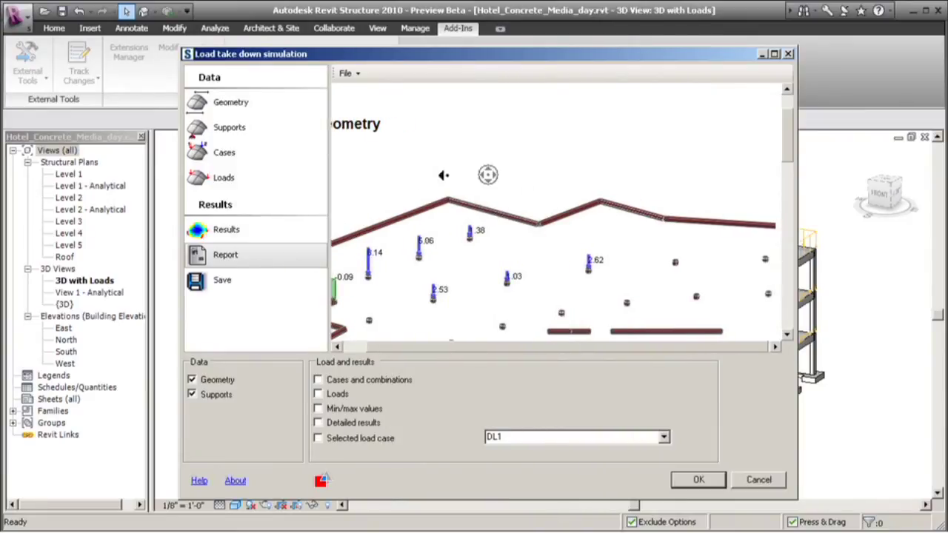